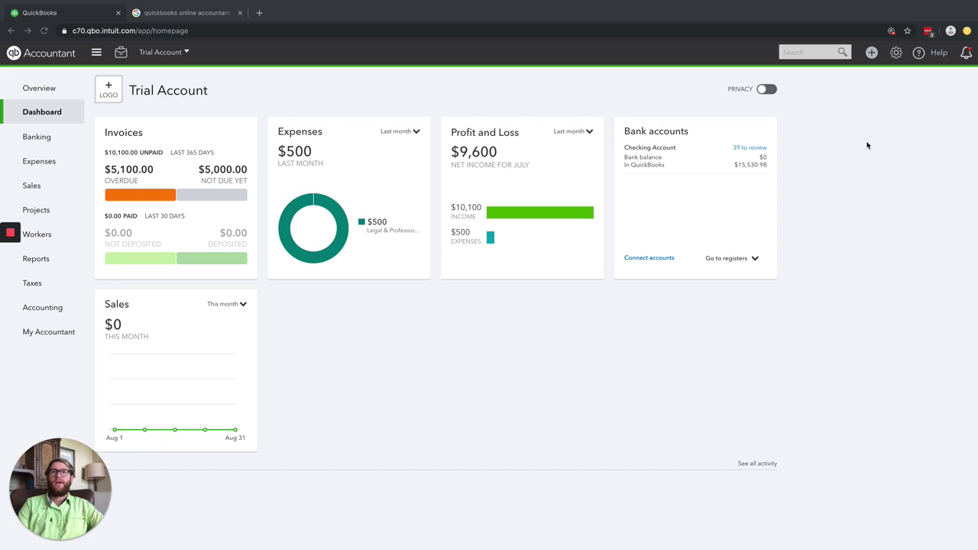
pyautogui.click(876, 62)
pyautogui.click(624, 228)
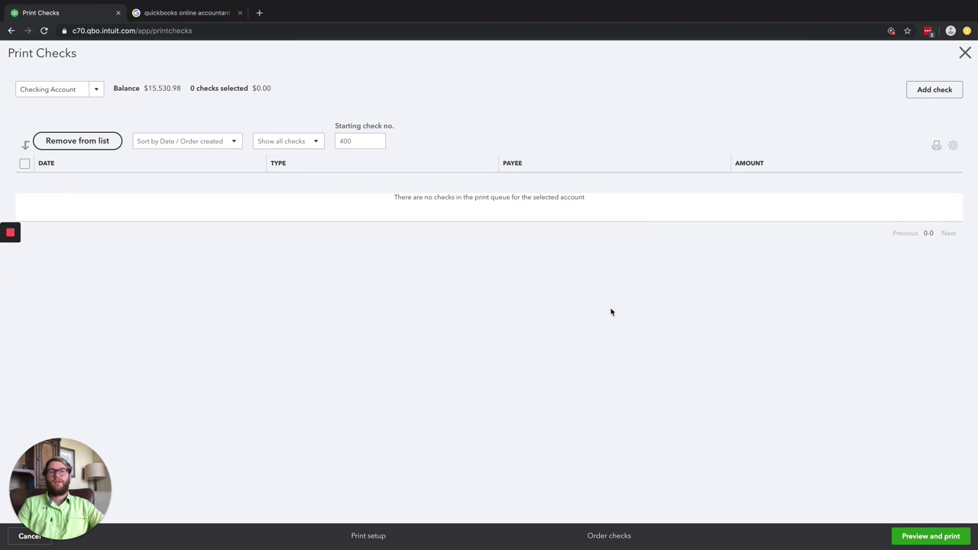
pyautogui.click(965, 53)
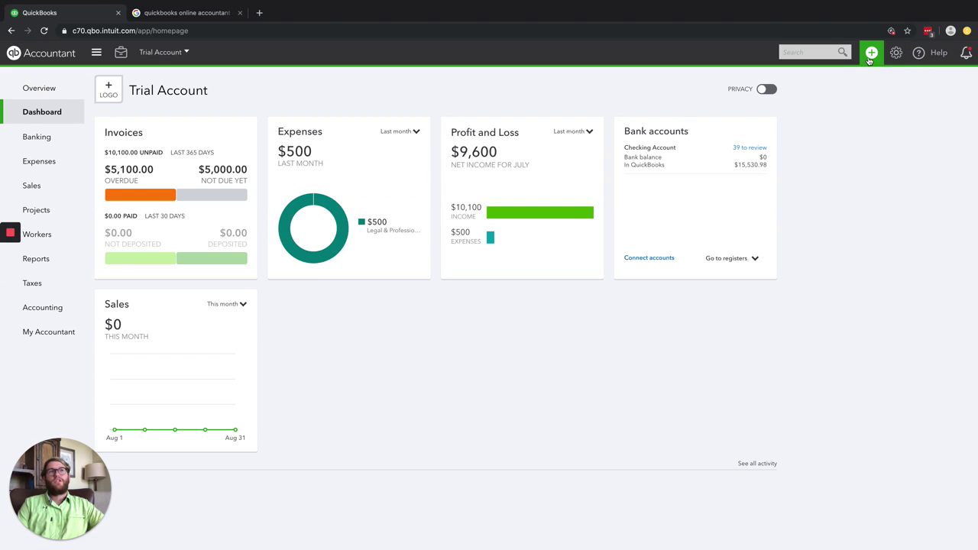
# Open Print Checks for the checking account and go to its print setup.
pyautogui.click(870, 60)
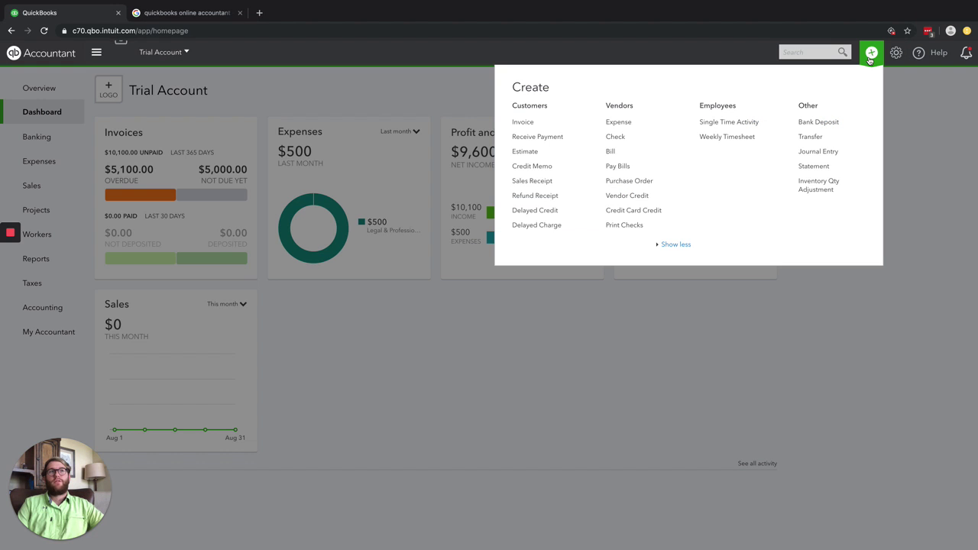
pyautogui.click(625, 224)
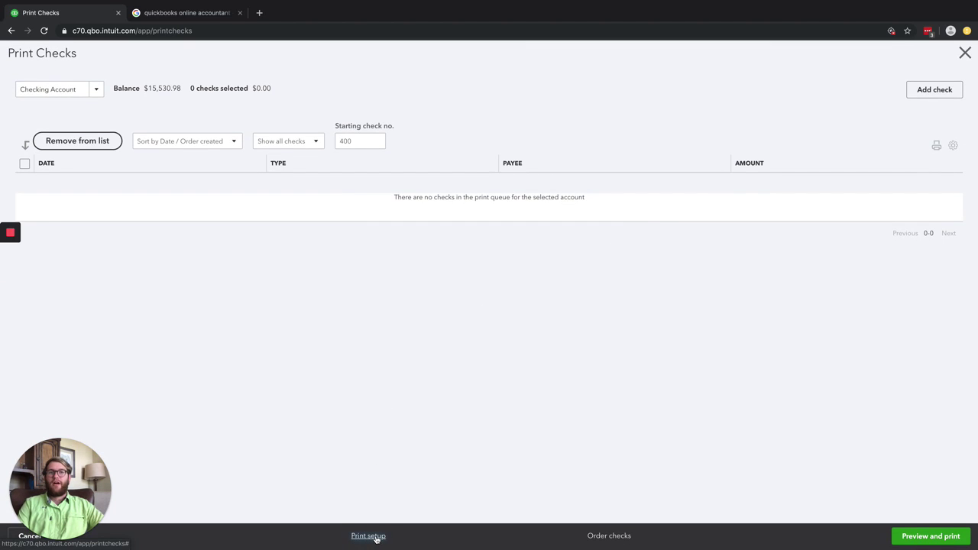
pyautogui.click(369, 536)
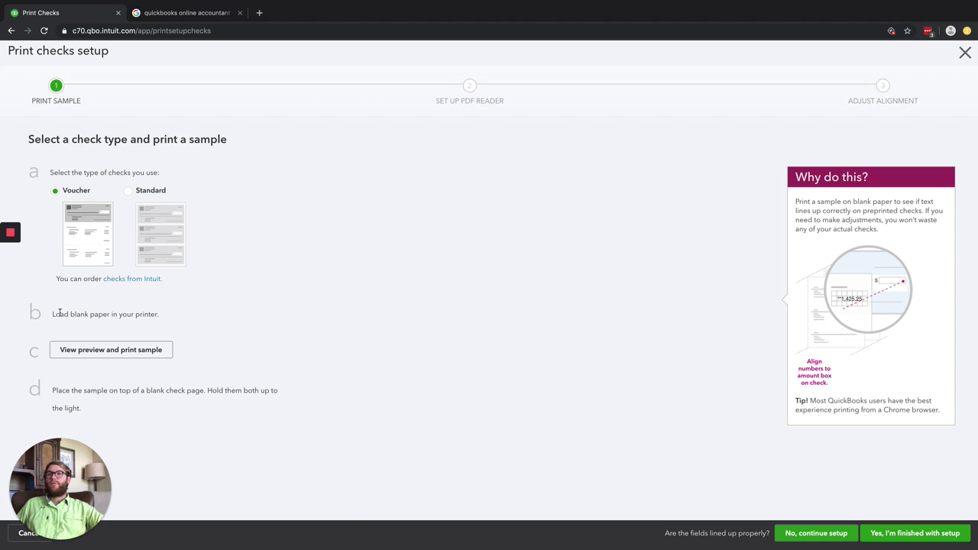
# Preview the sample voucher check, print it on blank paper with the HP ENVY 5660 series, and close the preview.
pyautogui.moveTo(51, 311); pyautogui.dragTo(163, 313)
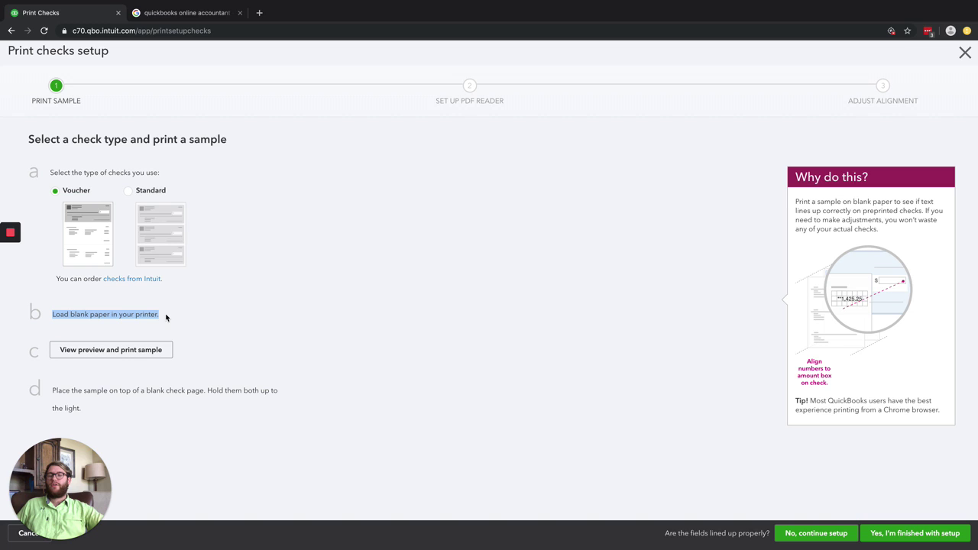
pyautogui.click(175, 352)
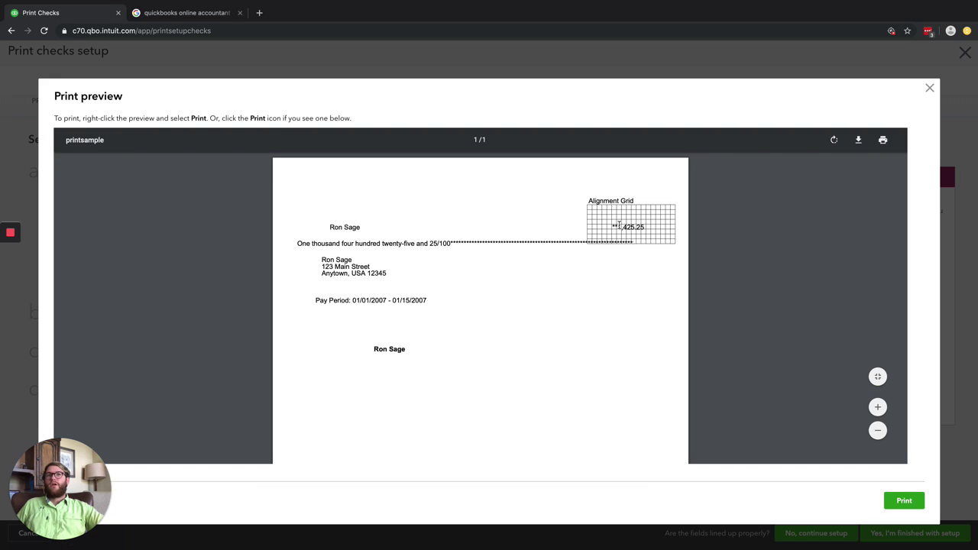
pyautogui.scroll(-2, 620, 224)
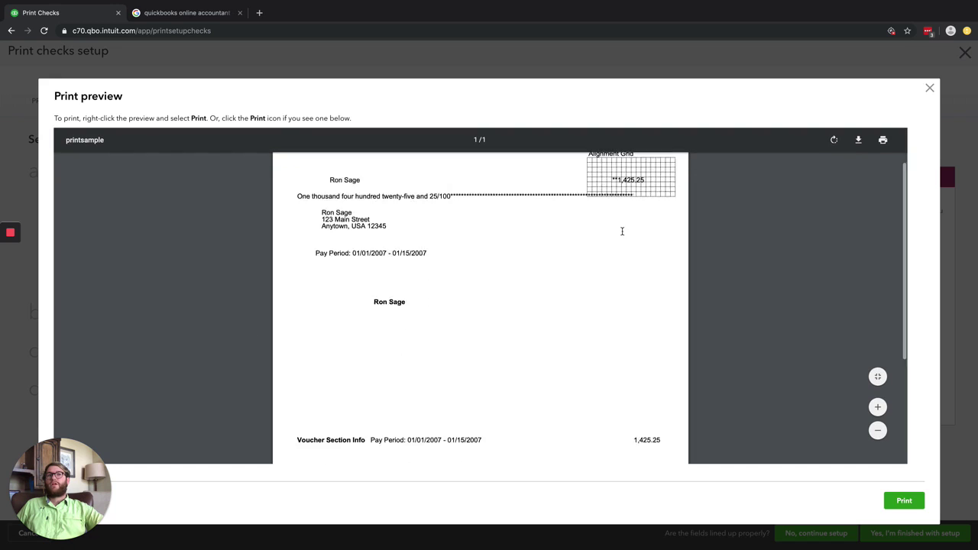
pyautogui.scroll(-5, 619, 233)
pyautogui.scroll(7, 615, 236)
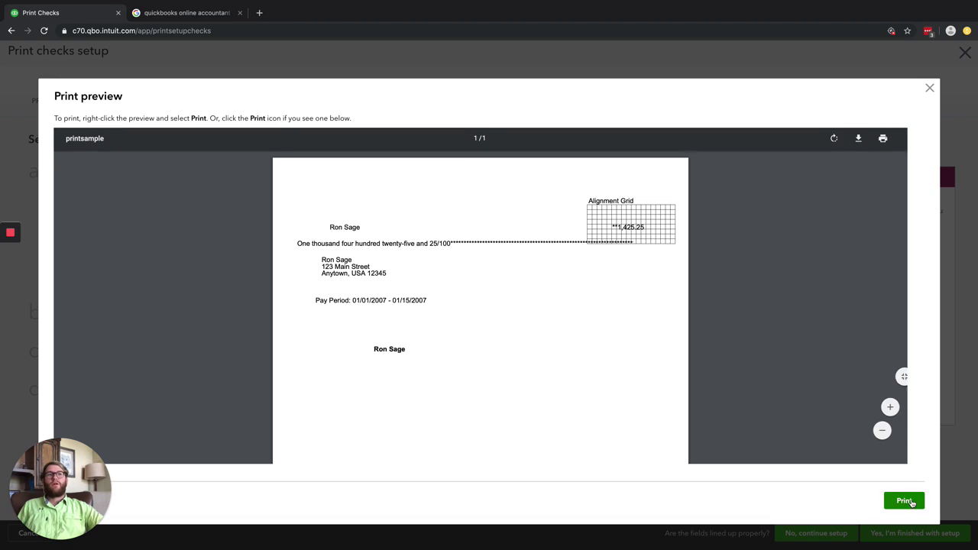
pyautogui.click(904, 500)
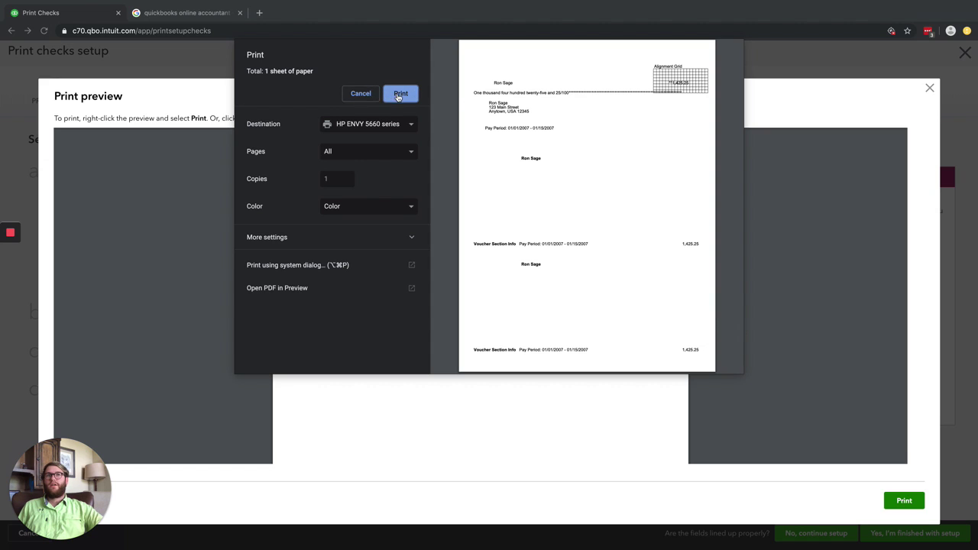
pyautogui.click(397, 95)
pyautogui.click(929, 89)
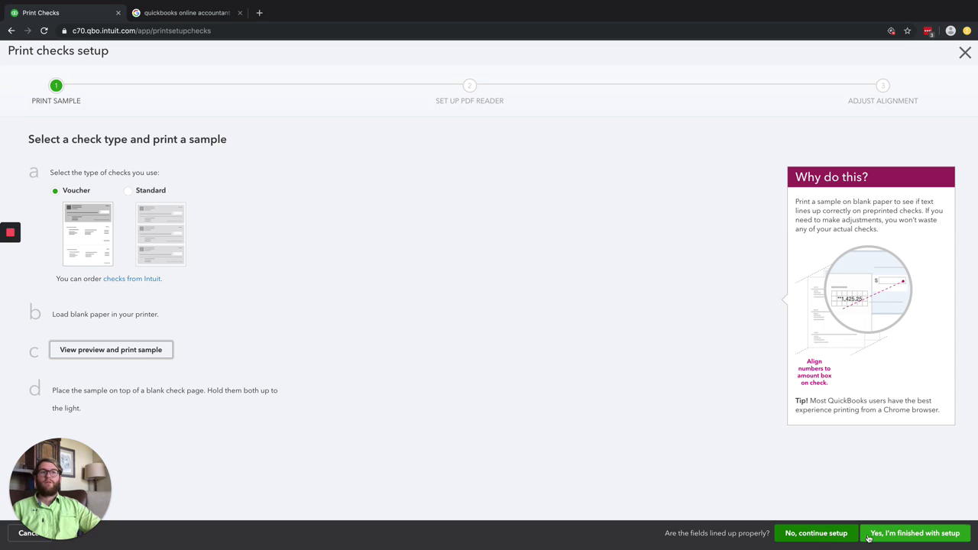
# Continue the check print setup past the PDF reader stage to the alignment adjustment.
pyautogui.click(813, 537)
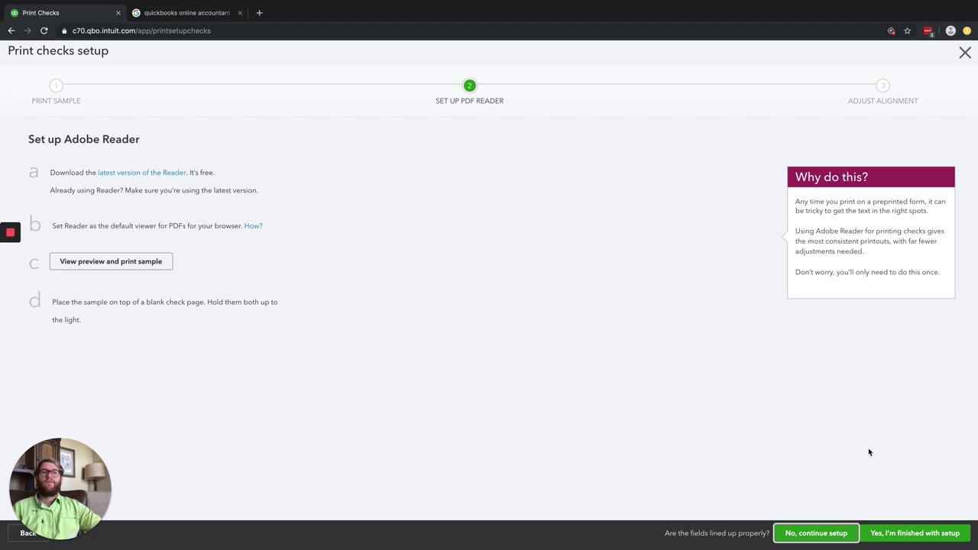
pyautogui.click(818, 534)
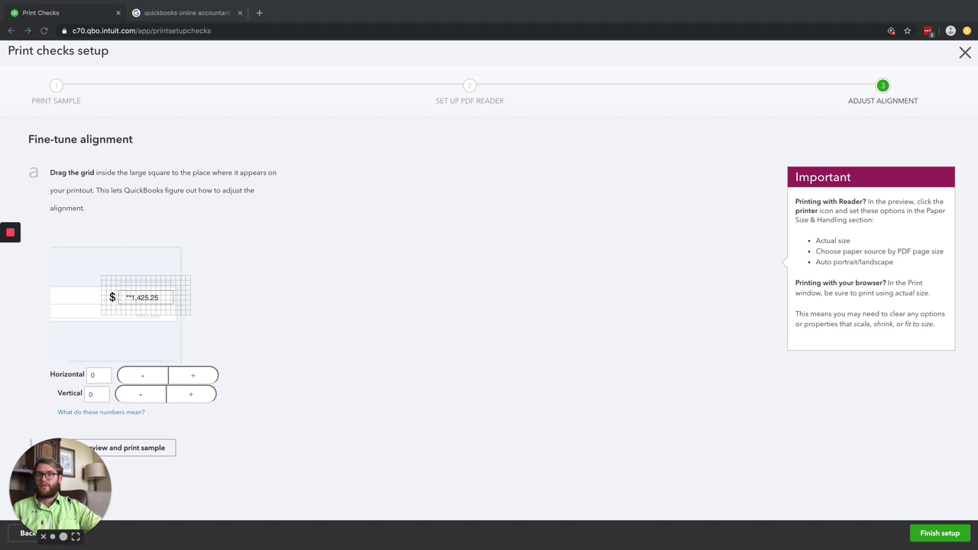
pyautogui.moveTo(84, 498); pyautogui.dragTo(84, 429)
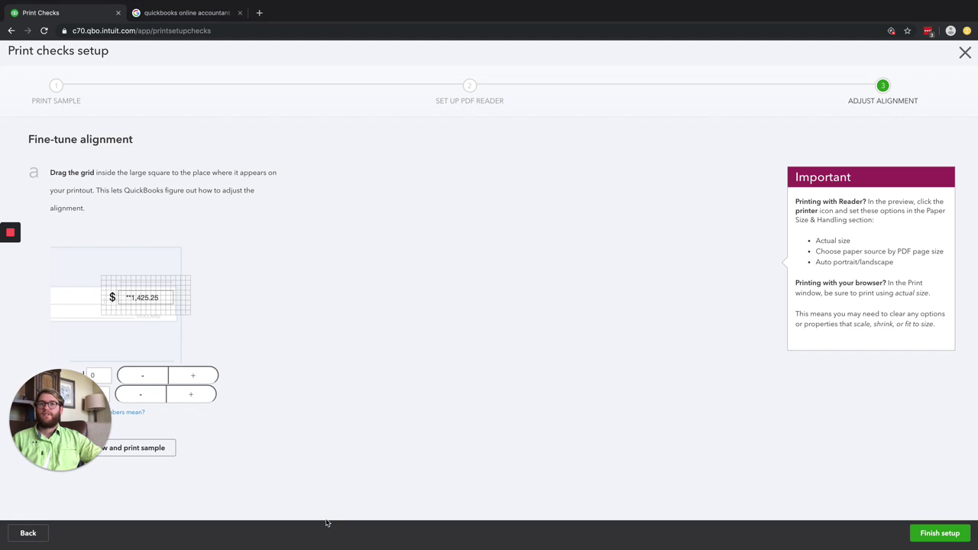
pyautogui.click(27, 533)
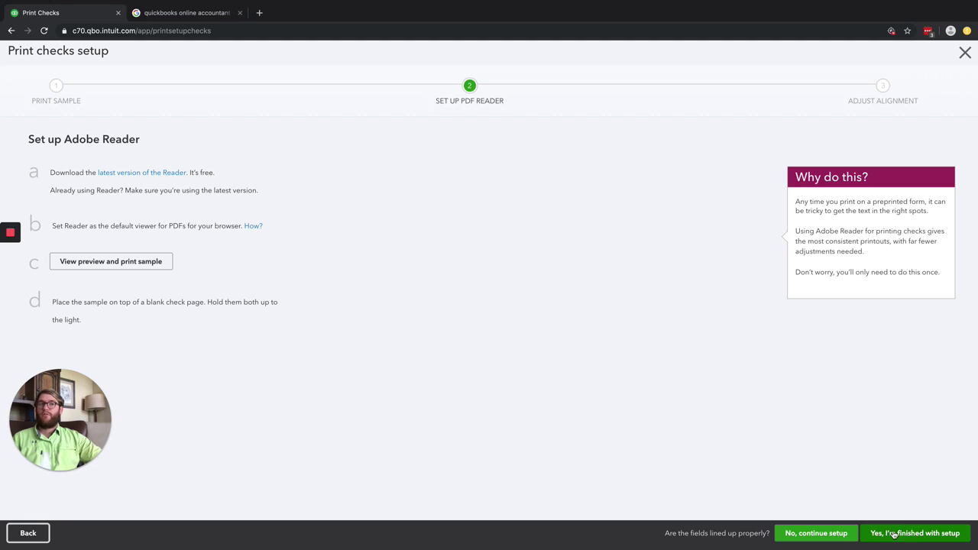
pyautogui.click(801, 537)
pyautogui.moveTo(95, 451); pyautogui.dragTo(60, 516)
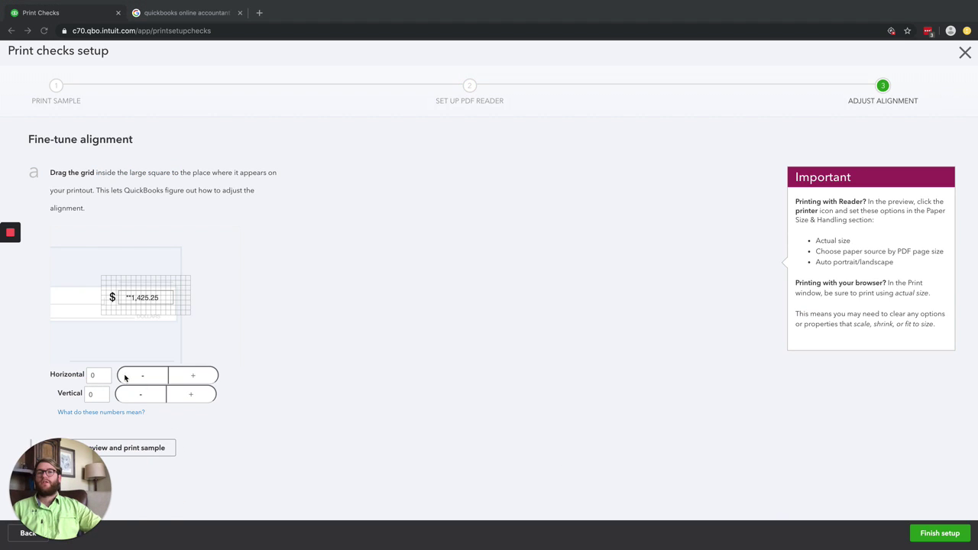
# Move the alignment grid to about -3 horizontal and -21 vertical, and check the shifted layout in the sample preview.
pyautogui.click(98, 373)
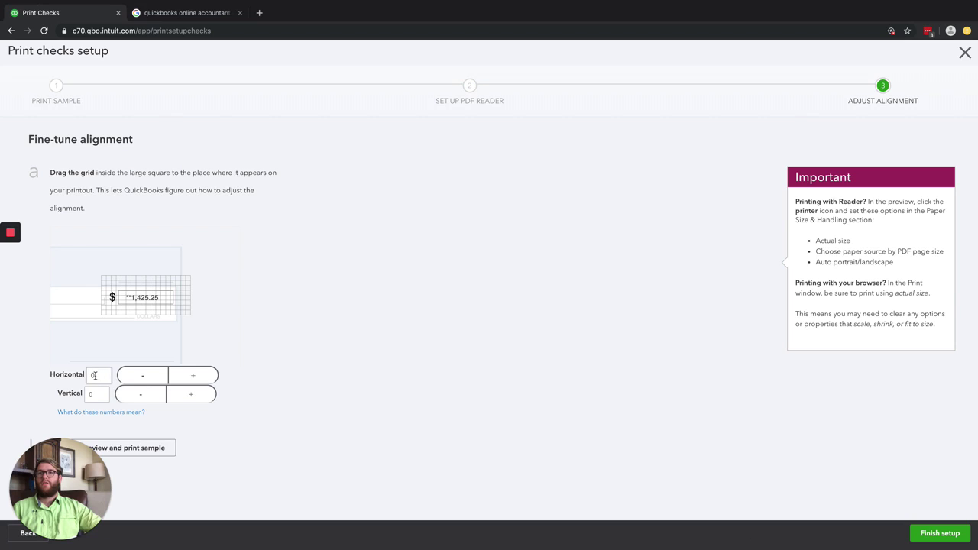
pyautogui.press('Tab')
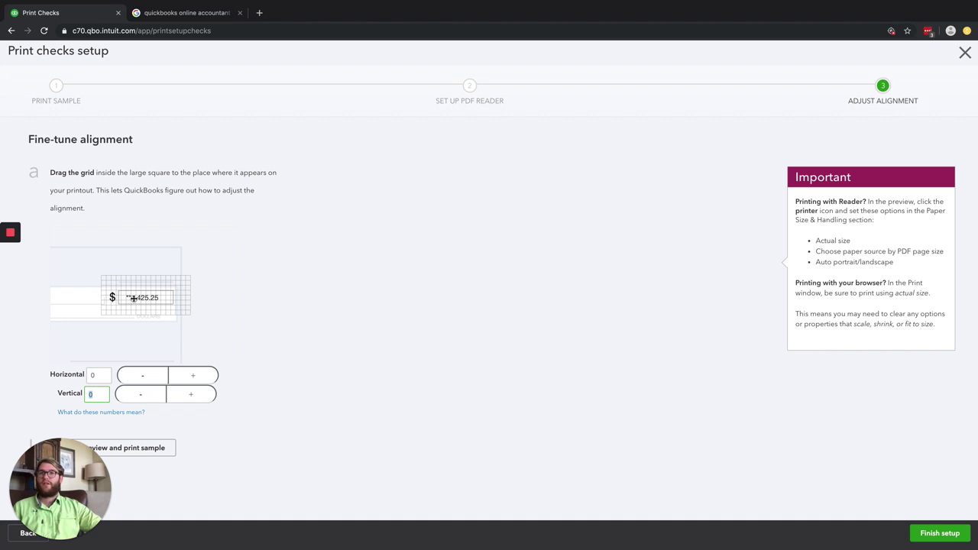
pyautogui.moveTo(137, 298)
pyautogui.mouseDown()
pyautogui.moveTo(144, 285)
pyautogui.moveTo(149, 295)
pyautogui.mouseUp()
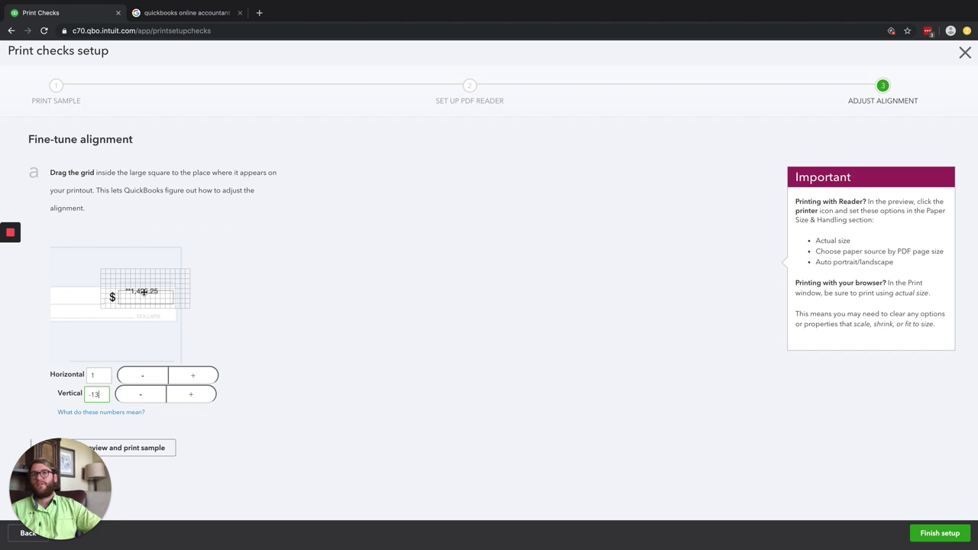
pyautogui.moveTo(144, 292); pyautogui.dragTo(144, 298)
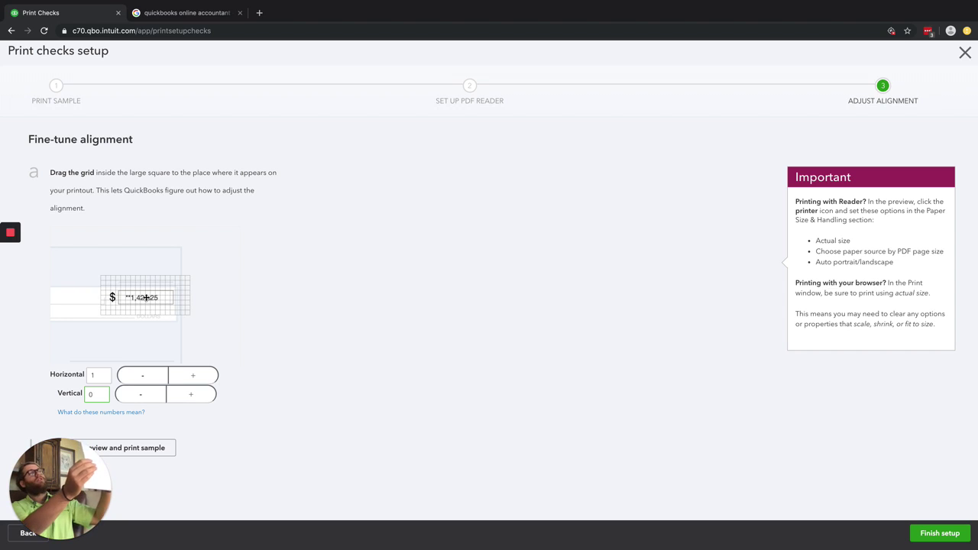
pyautogui.moveTo(146, 297); pyautogui.dragTo(148, 287)
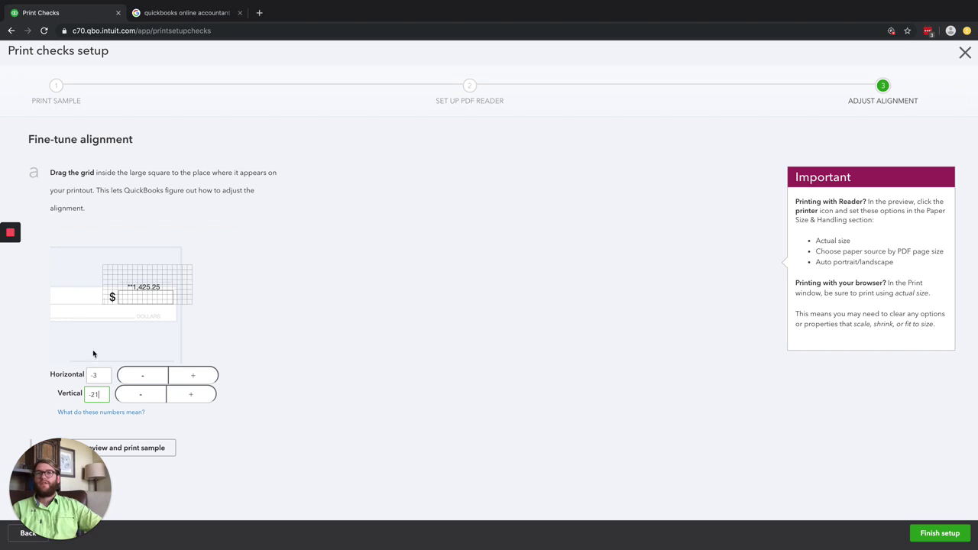
pyautogui.click(132, 450)
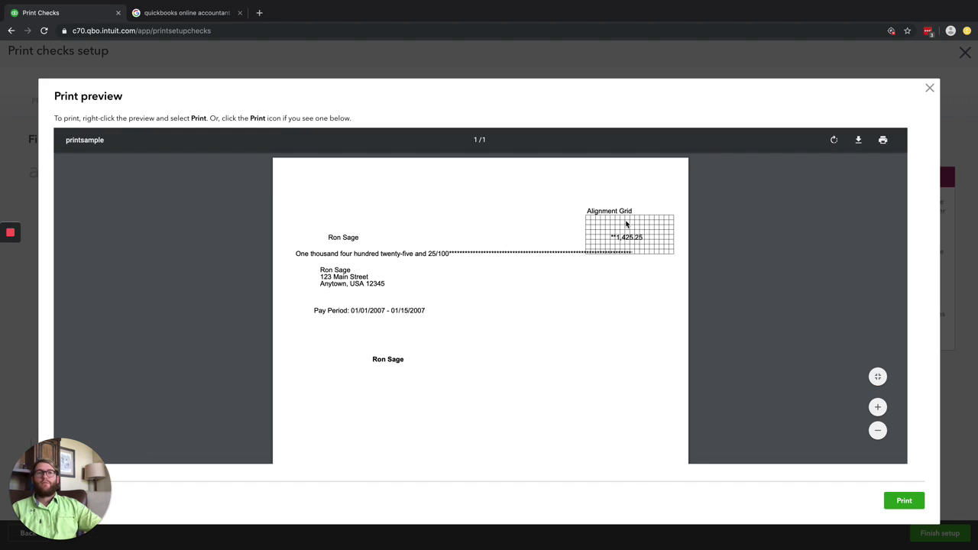
pyautogui.click(931, 89)
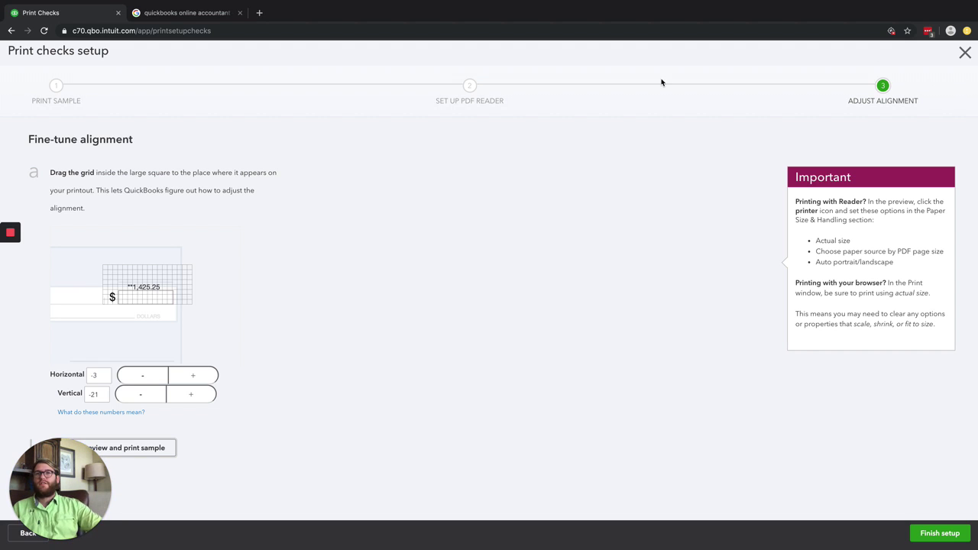
# Move the alignment grid back down toward the amount box, finish the print setup and close Print Checks.
pyautogui.moveTo(145, 289)
pyautogui.mouseDown()
pyautogui.moveTo(162, 293)
pyautogui.moveTo(157, 283)
pyautogui.moveTo(155, 297)
pyautogui.mouseUp()
pyautogui.click(930, 539)
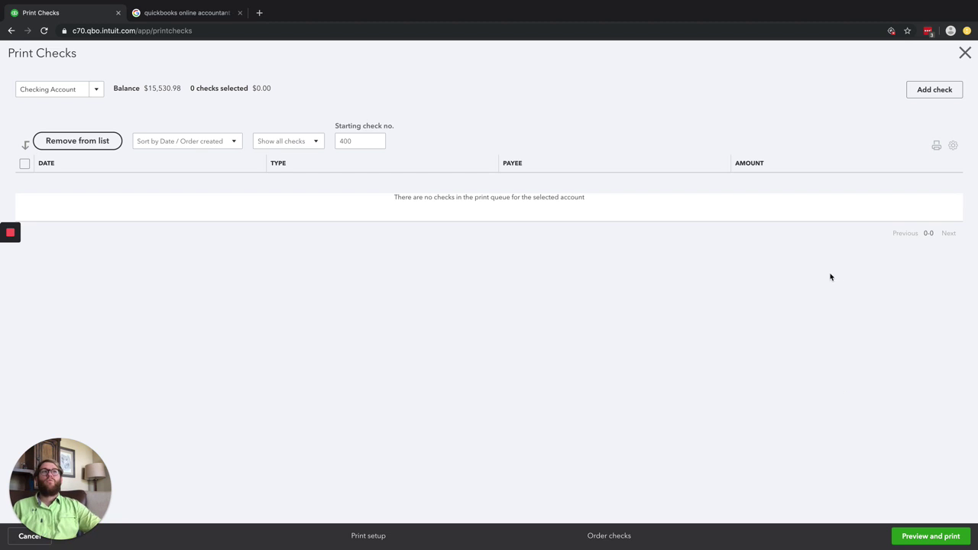
pyautogui.click(964, 54)
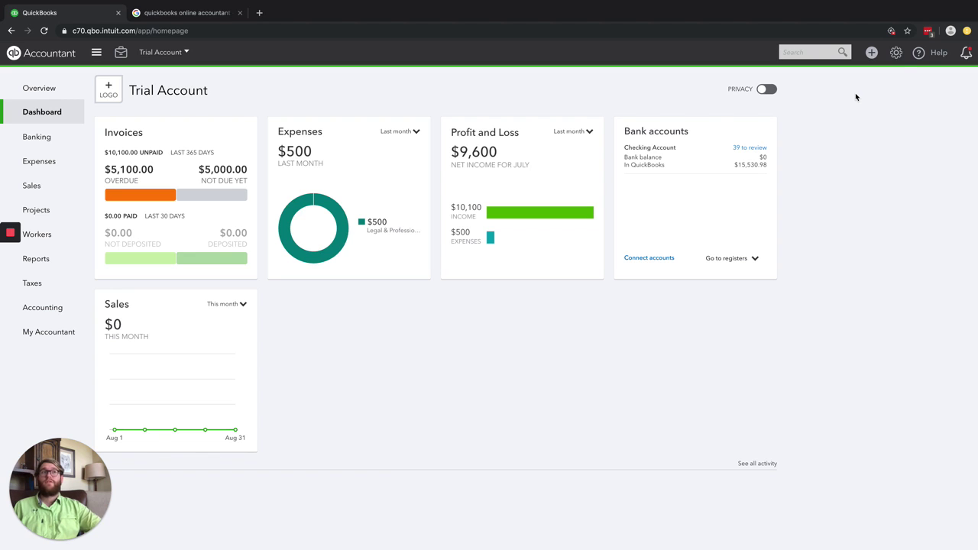
pyautogui.click(897, 60)
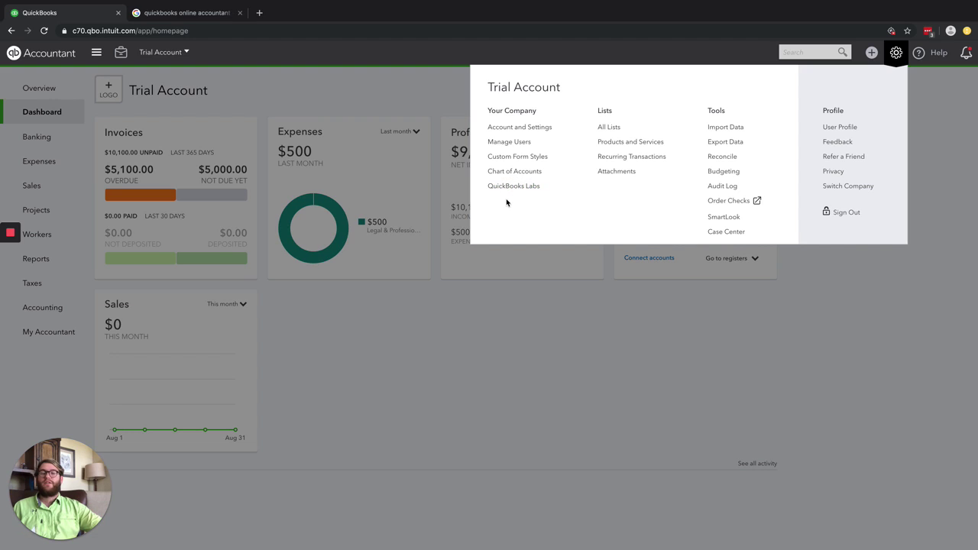
pyautogui.click(561, 368)
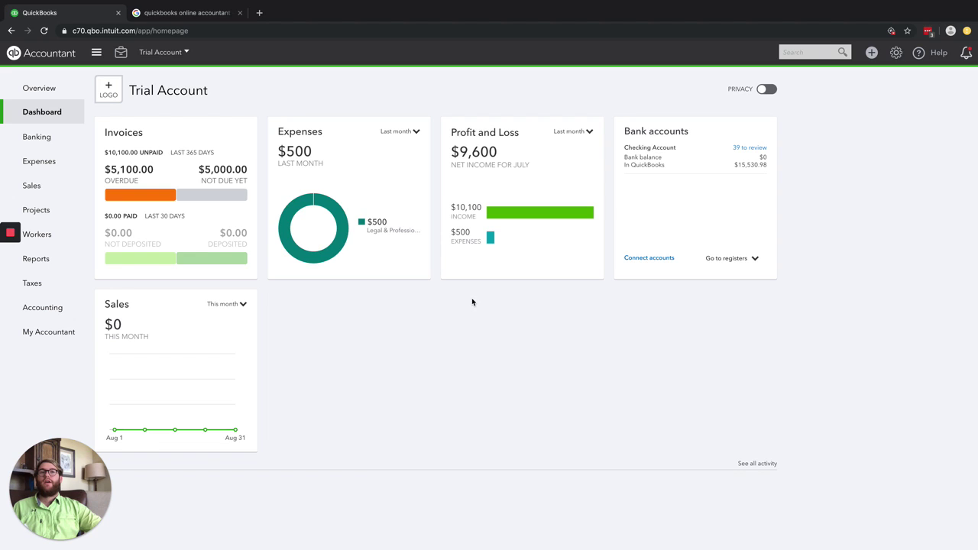